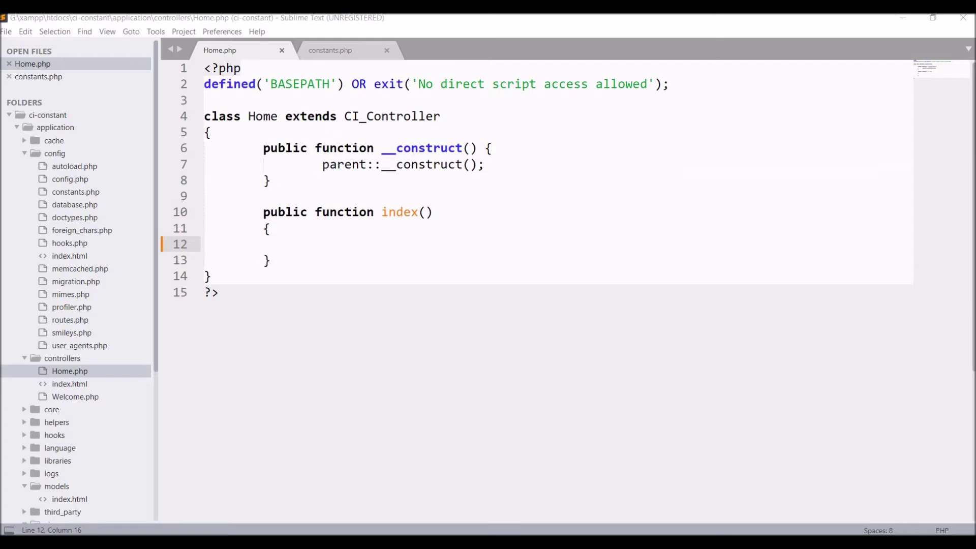
# In index(), add echo APPPATH; and echo '<br>'; lines, then start a third line
pyautogui.click(306, 252)
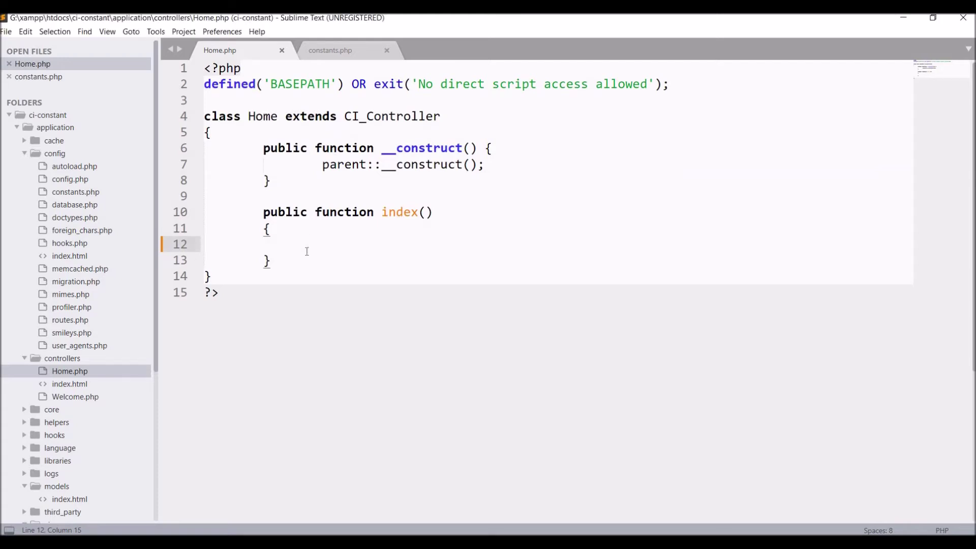
pyautogui.write('echo A')
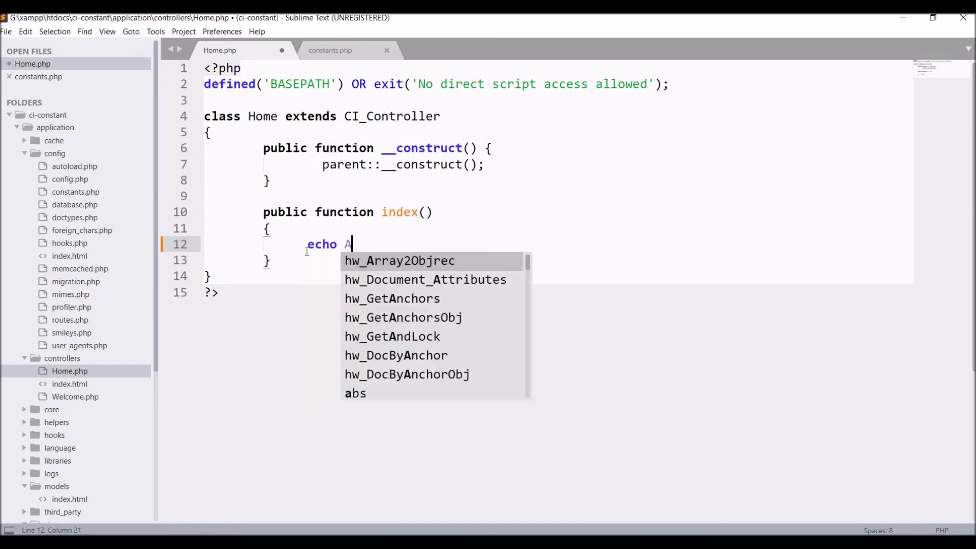
pyautogui.write('PPPATH;')
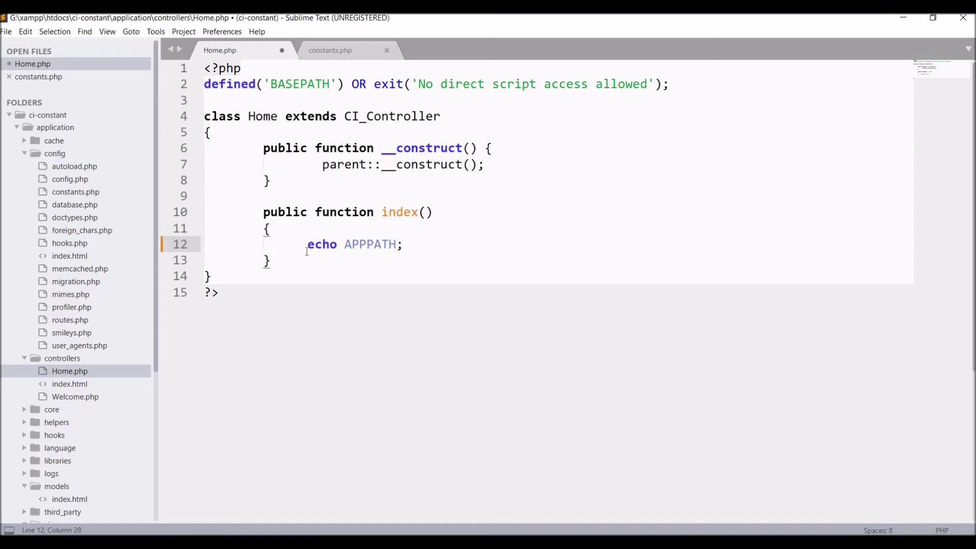
pyautogui.press('Return')
pyautogui.write("echo '<br>';")
pyautogui.press('Return')
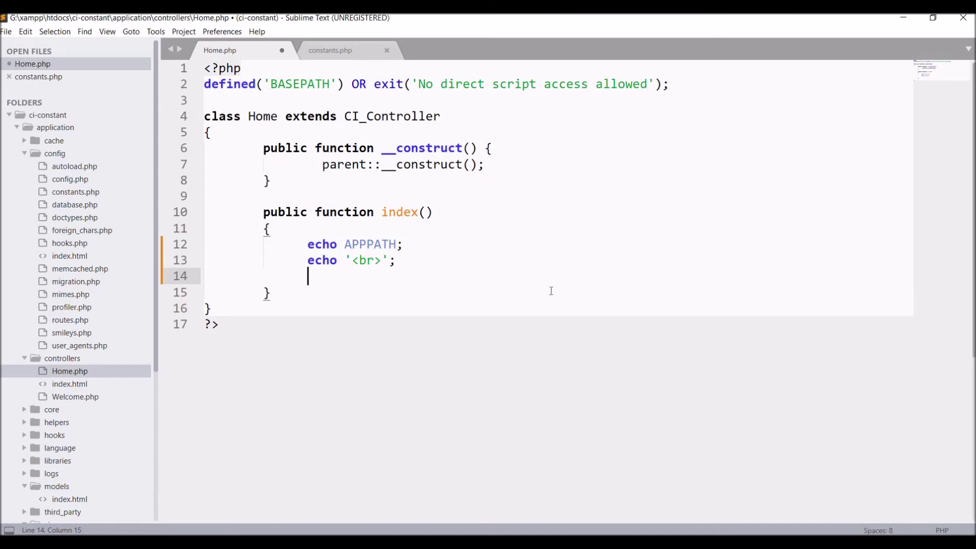
pyautogui.write('echo FCPATH;')
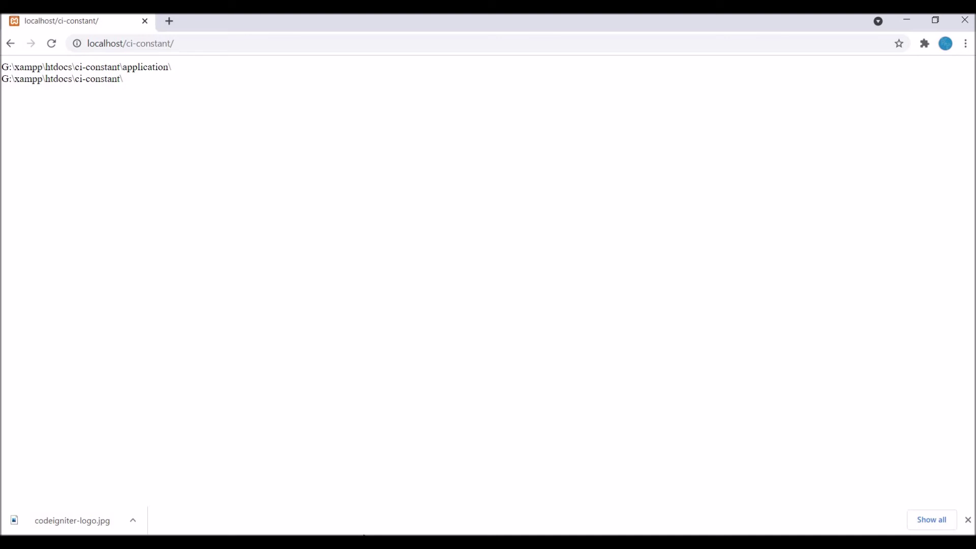
# Copy the echo '<br>'; line and paste it after echo FCPATH;
pyautogui.click(359, 488)
pyautogui.click(335, 226)
pyautogui.click(405, 276)
pyautogui.moveTo(204, 275); pyautogui.dragTo(417, 243)
pyautogui.hotkey('ctrl', 'c')
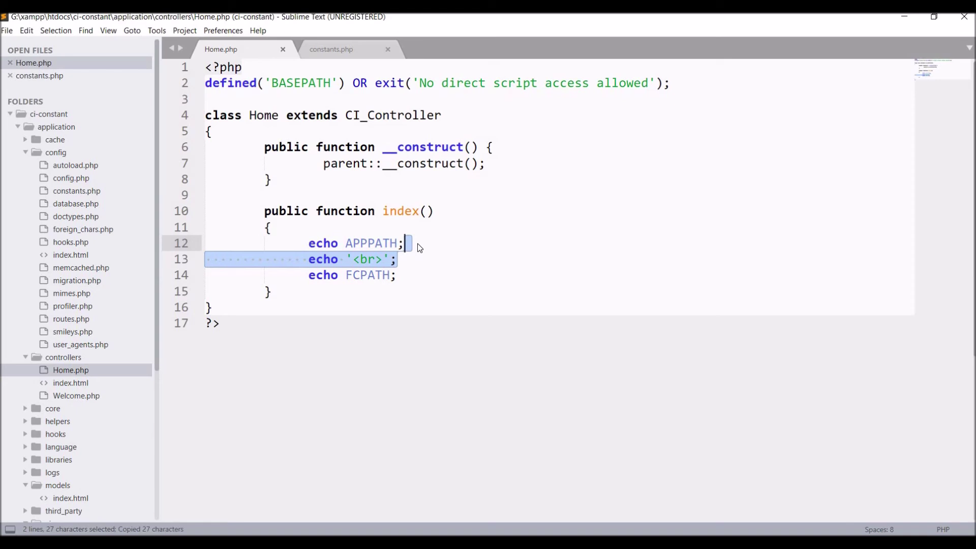
pyautogui.click(397, 281)
pyautogui.hotkey('ctrl', 'v')
# Add echo BASEPATH; on a new line and save Home.php
pyautogui.press('Return')
pyautogui.write('echo base')
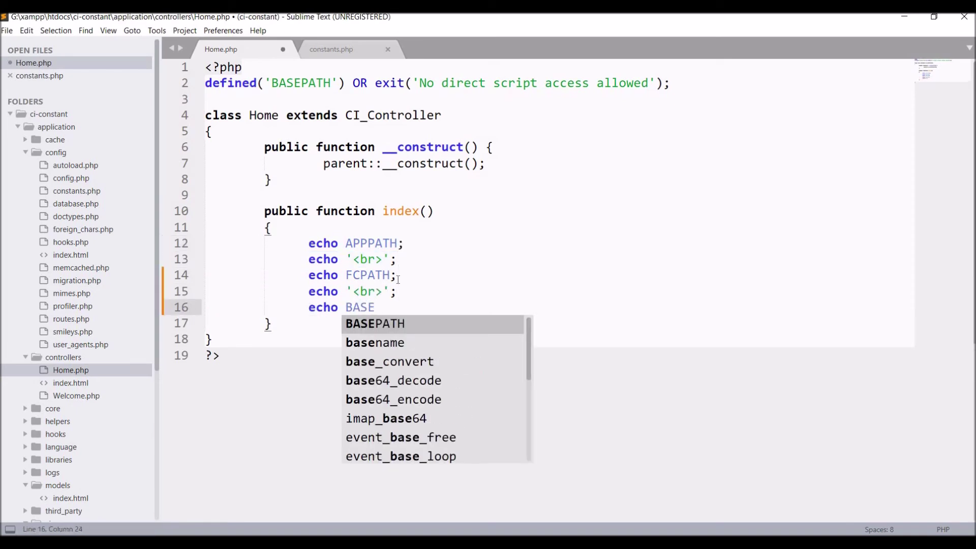
pyautogui.press('Return')
pyautogui.write(';')
pyautogui.hotkey('ctrl', 's')
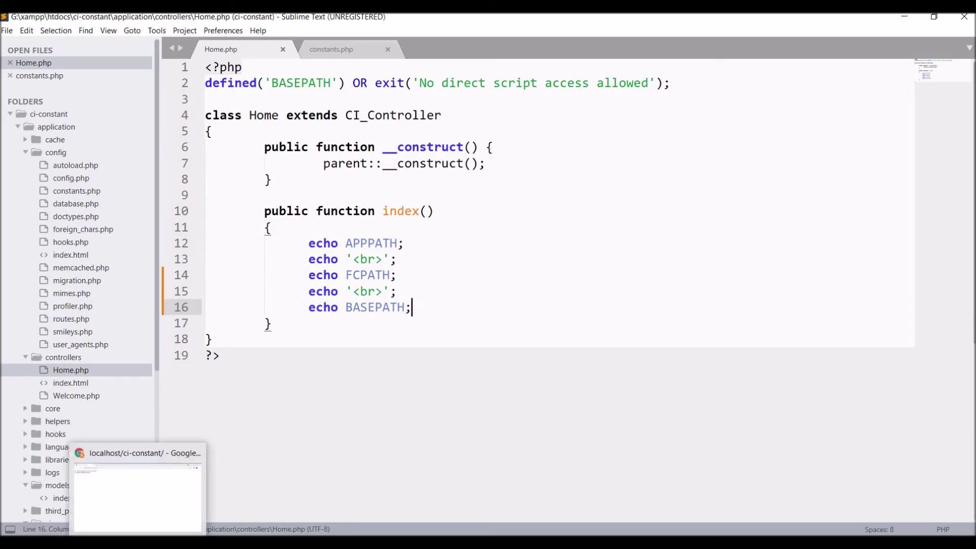
pyautogui.click(134, 491)
# Reload the ci-constant page and highlight the word 'system' in the third path
pyautogui.click(52, 44)
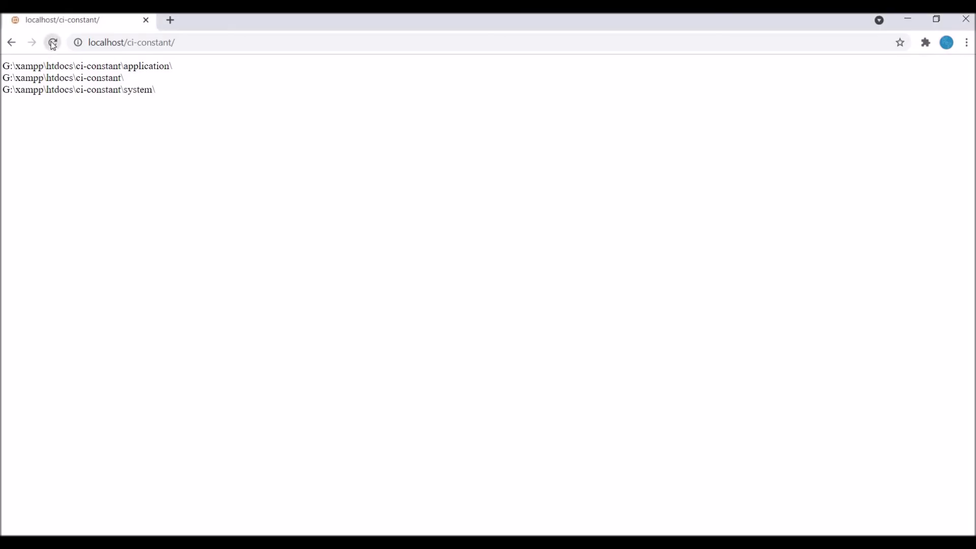
pyautogui.doubleClick(144, 91)
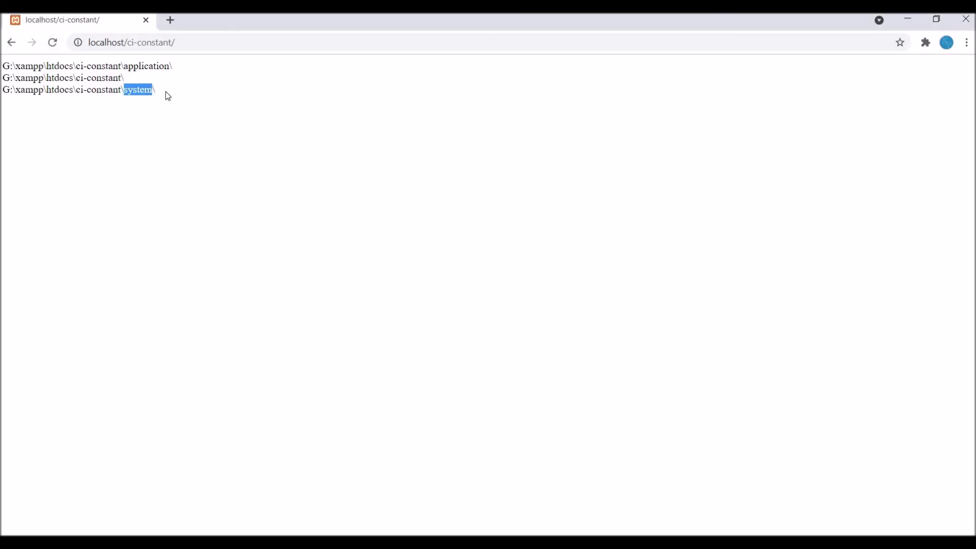